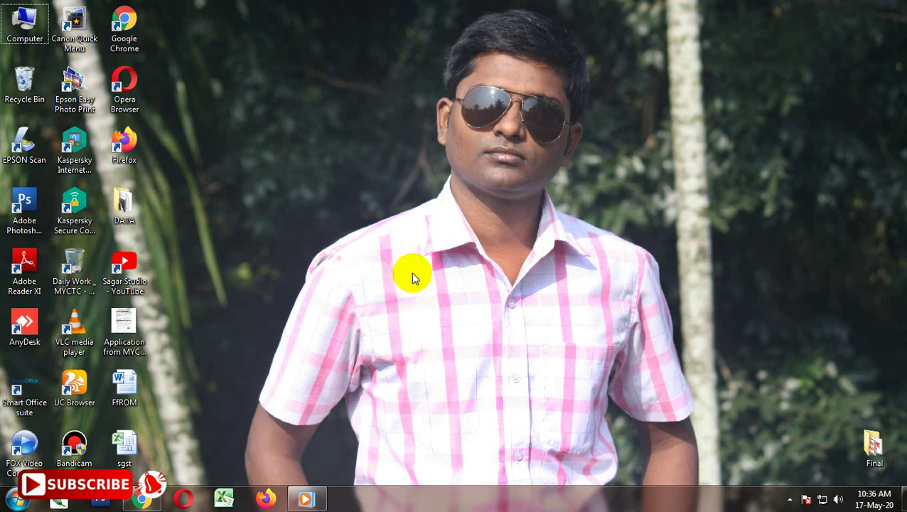
Step: Bring Chrome to the front and browse the channel's uploaded videos, ending back at the top
{"action": "left_click", "coordinate": [146, 499]}
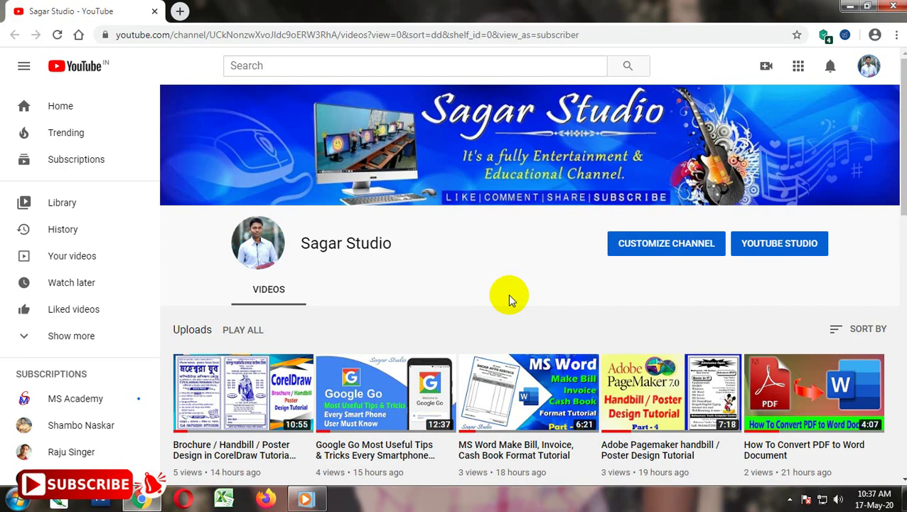
{"action": "scroll", "coordinate": [508, 294], "scroll_direction": "down", "scroll_amount": 2}
{"action": "scroll", "coordinate": [507, 294], "scroll_direction": "down", "scroll_amount": 2}
{"action": "scroll", "coordinate": [508, 293], "scroll_direction": "down", "scroll_amount": 1}
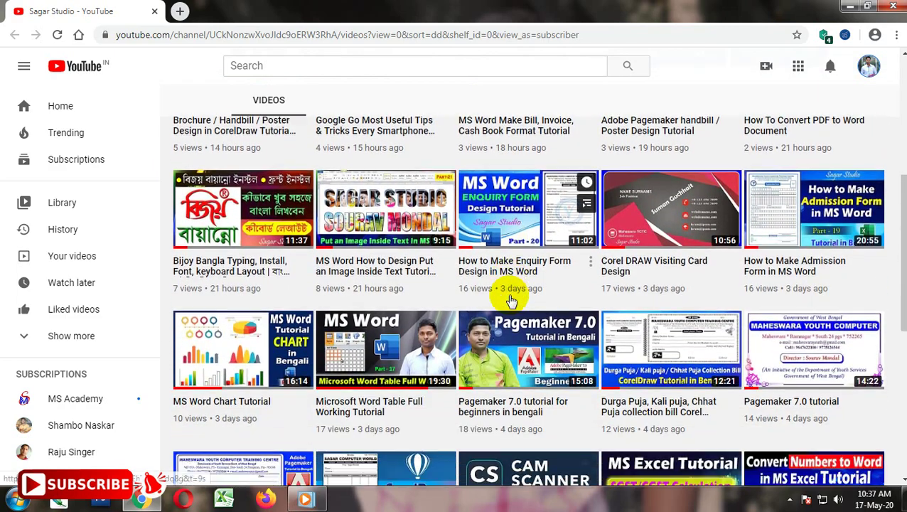
{"action": "scroll", "coordinate": [509, 299], "scroll_direction": "up", "scroll_amount": 4}
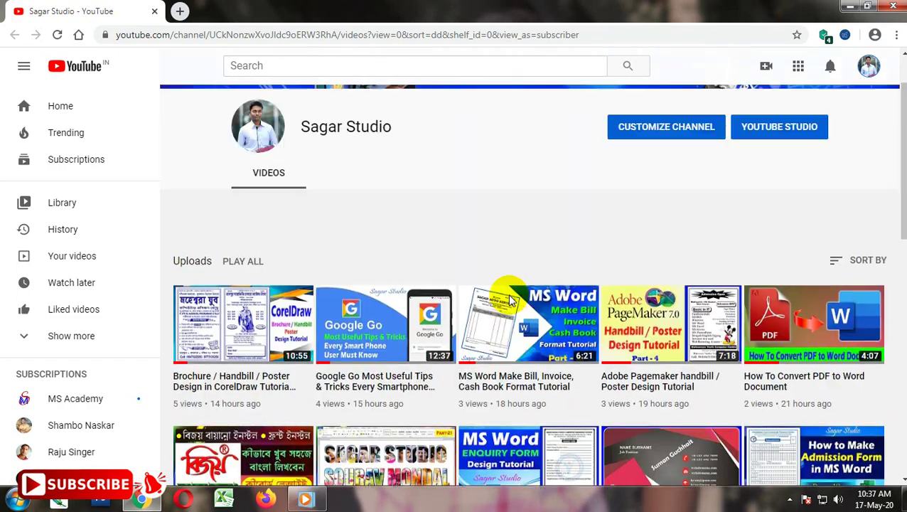
{"action": "scroll", "coordinate": [510, 298], "scroll_direction": "up", "scroll_amount": 2}
{"action": "scroll", "coordinate": [511, 298], "scroll_direction": "down", "scroll_amount": 1}
{"action": "scroll", "coordinate": [510, 298], "scroll_direction": "down", "scroll_amount": 3}
{"action": "scroll", "coordinate": [511, 298], "scroll_direction": "down", "scroll_amount": 1}
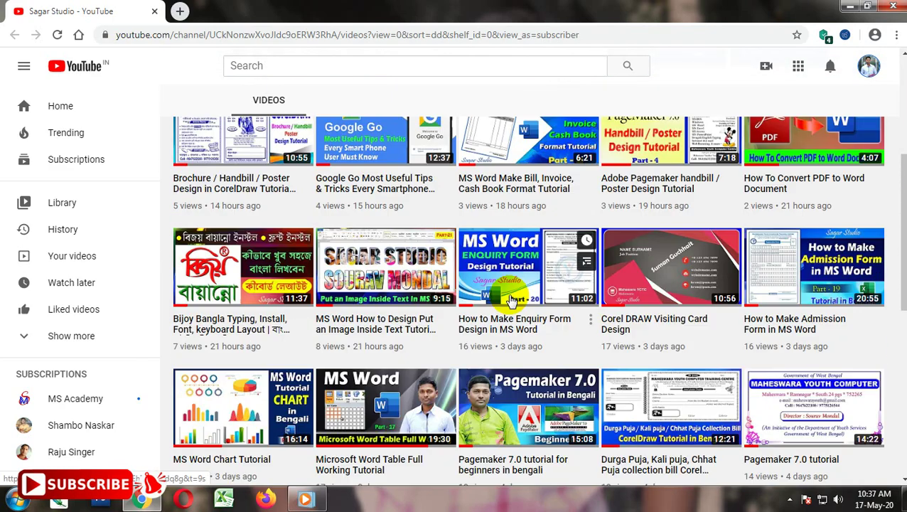
{"action": "scroll", "coordinate": [510, 299], "scroll_direction": "up", "scroll_amount": 1}
{"action": "mouse_move", "coordinate": [813, 213]}
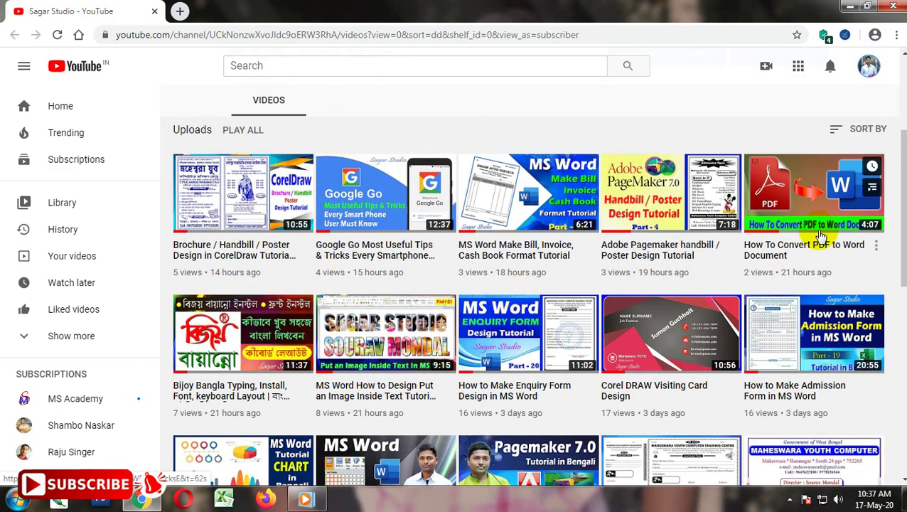
{"action": "scroll", "coordinate": [752, 259], "scroll_direction": "down", "scroll_amount": 4}
{"action": "scroll", "coordinate": [752, 252], "scroll_direction": "down", "scroll_amount": 3}
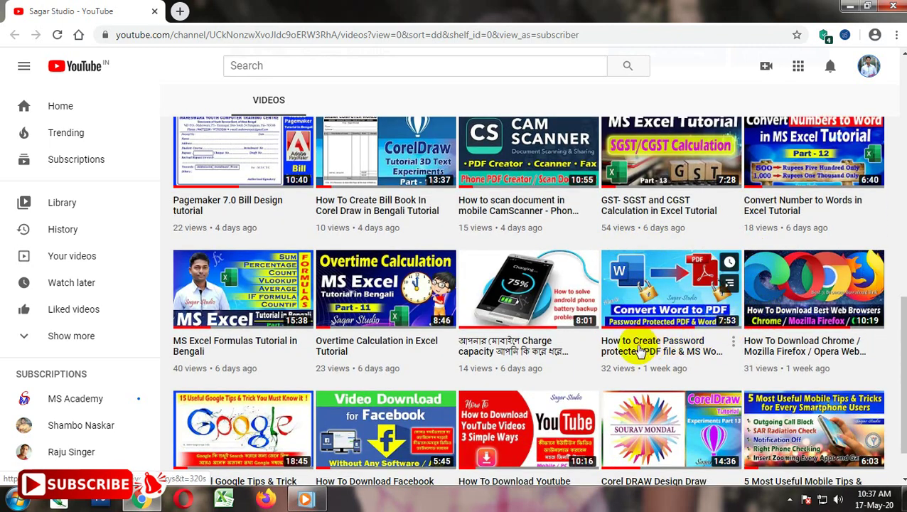
{"action": "mouse_move", "coordinate": [671, 288]}
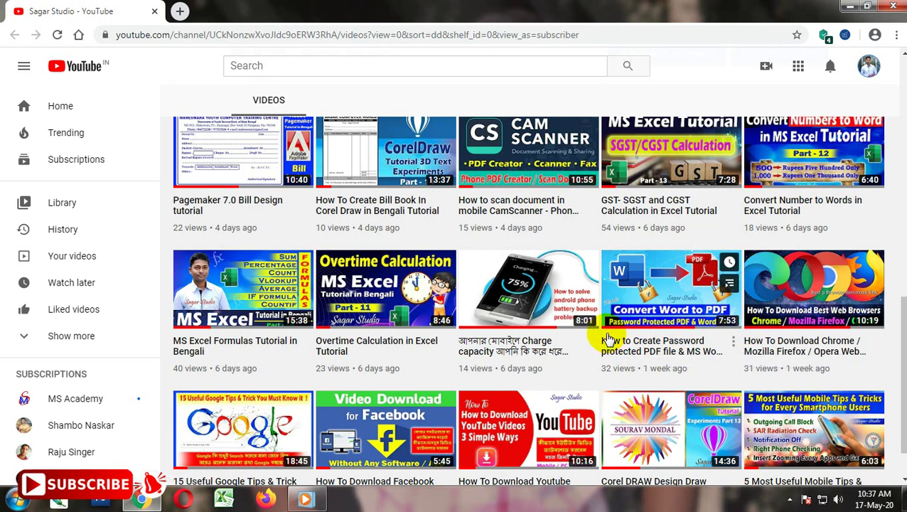
{"action": "scroll", "coordinate": [624, 313], "scroll_direction": "up", "scroll_amount": 1}
{"action": "scroll", "coordinate": [625, 313], "scroll_direction": "up", "scroll_amount": 5}
{"action": "scroll", "coordinate": [624, 313], "scroll_direction": "up", "scroll_amount": 4}
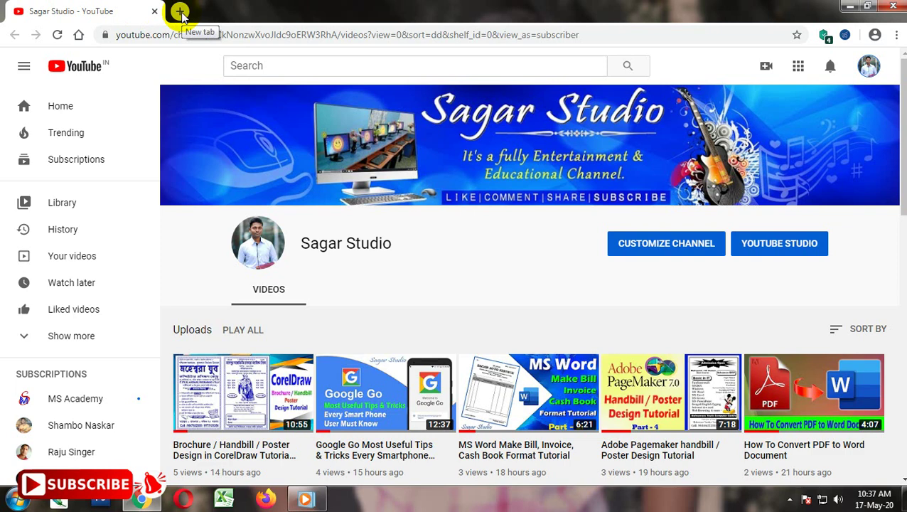
Step: Load hipdf.com in a new Chrome tab
{"action": "left_click", "coordinate": [181, 12]}
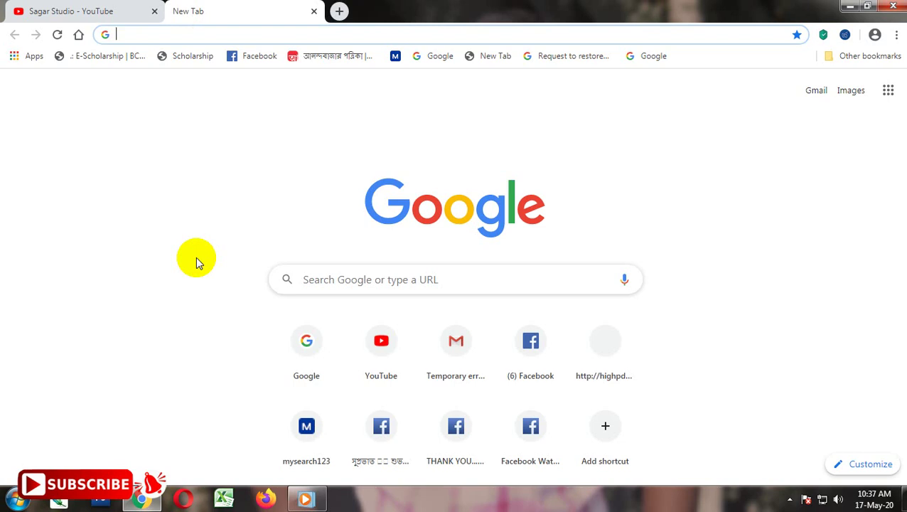
{"action": "type", "text": "hip"}
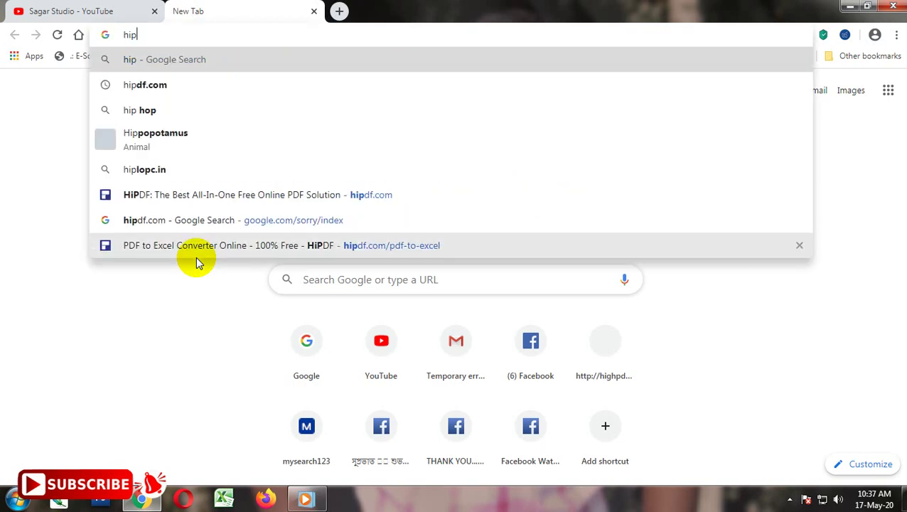
{"action": "type", "text": "df"}
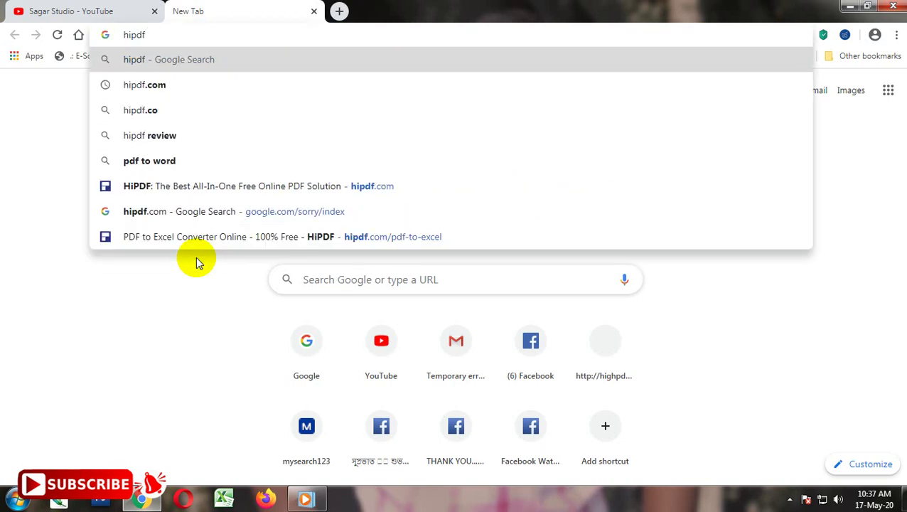
{"action": "type", "text": ".com"}
{"action": "key", "text": "Return"}
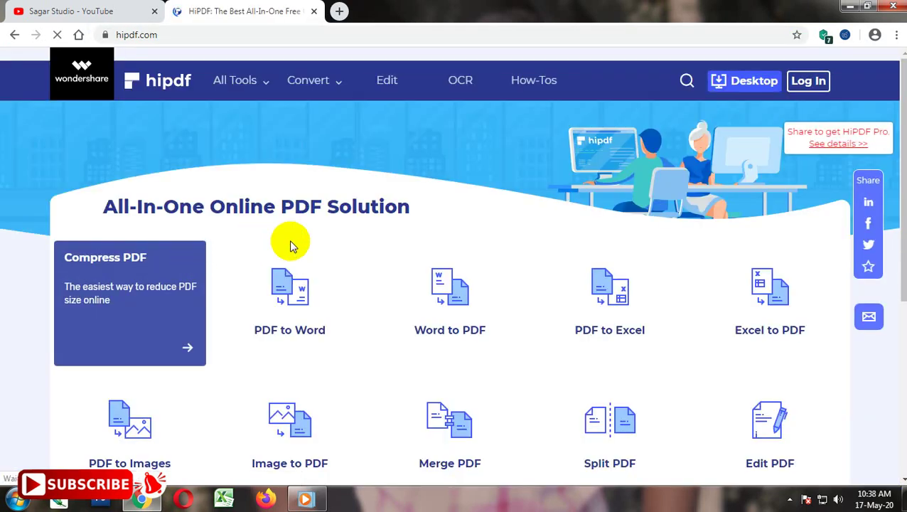
Step: Dismiss the notification prompt and draw a red rectangle around the PDF tools grid
{"action": "left_click", "coordinate": [295, 54]}
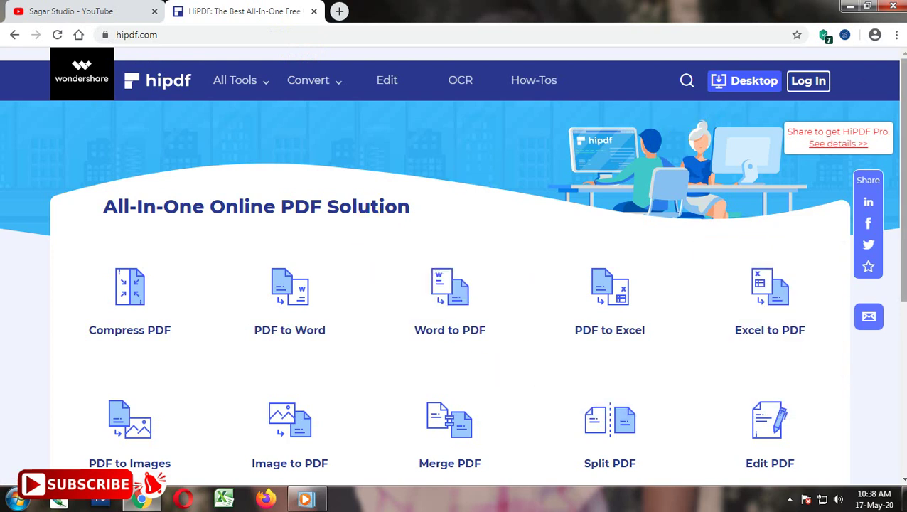
{"action": "key", "text": "ctrl+shift+1"}
{"action": "left_click", "coordinate": [898, 80]}
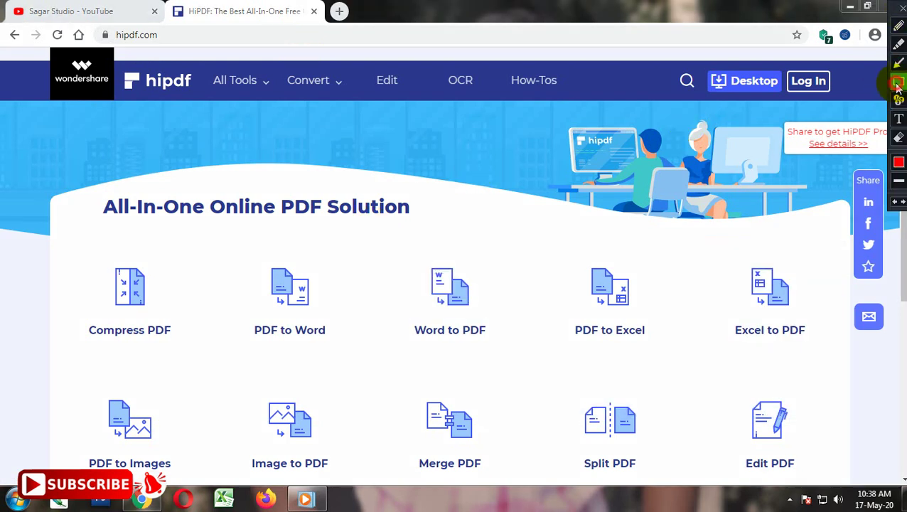
{"action": "left_click_drag", "start_coordinate": [62, 234], "coordinate": [829, 480]}
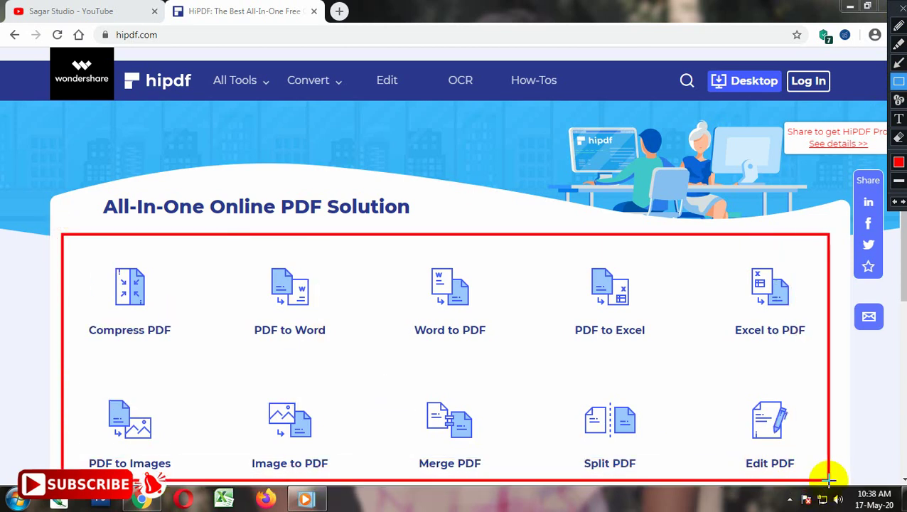
Step: Switch to the numbered stamp tool and pick bright green as the annotation colour
{"action": "left_click", "coordinate": [898, 101]}
{"action": "left_click", "coordinate": [899, 162]}
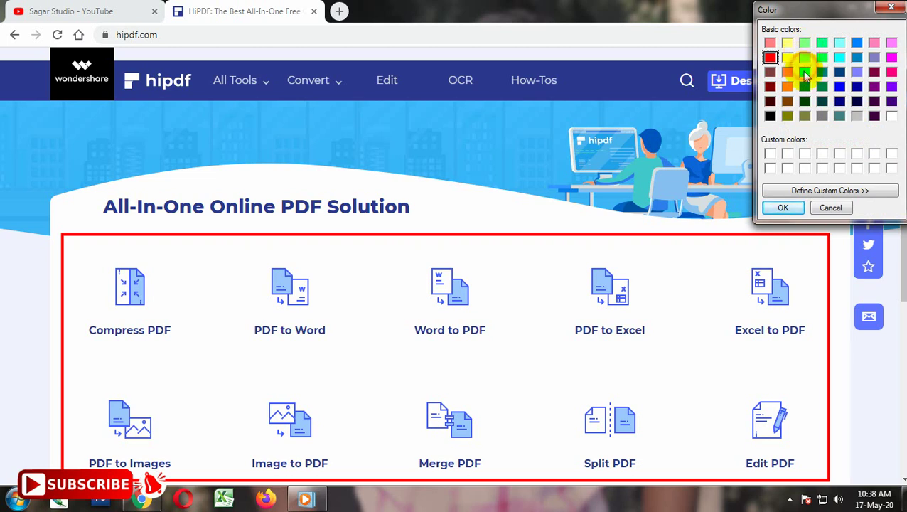
{"action": "left_click", "coordinate": [804, 72]}
Step: Confirm green, stamp marker 1 beside Compress PDF, and enlarge markers to 30 px
{"action": "left_click", "coordinate": [787, 205]}
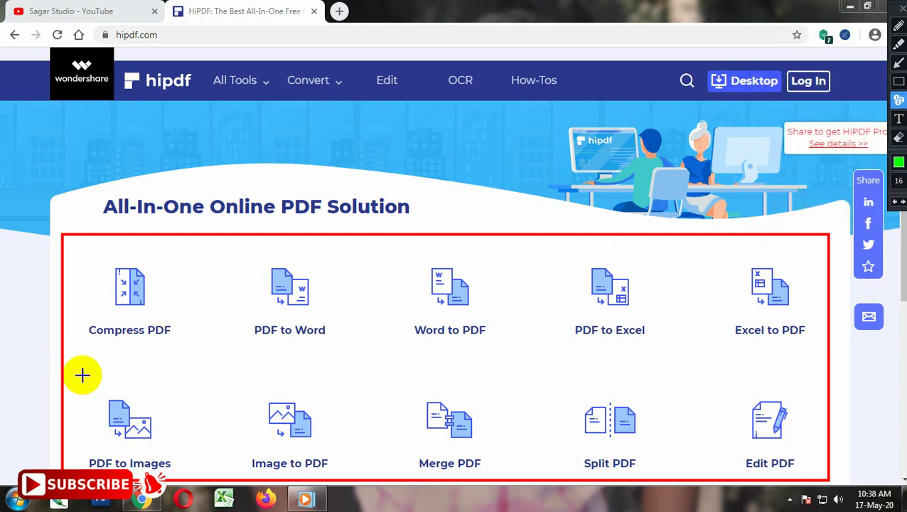
{"action": "left_click", "coordinate": [97, 293]}
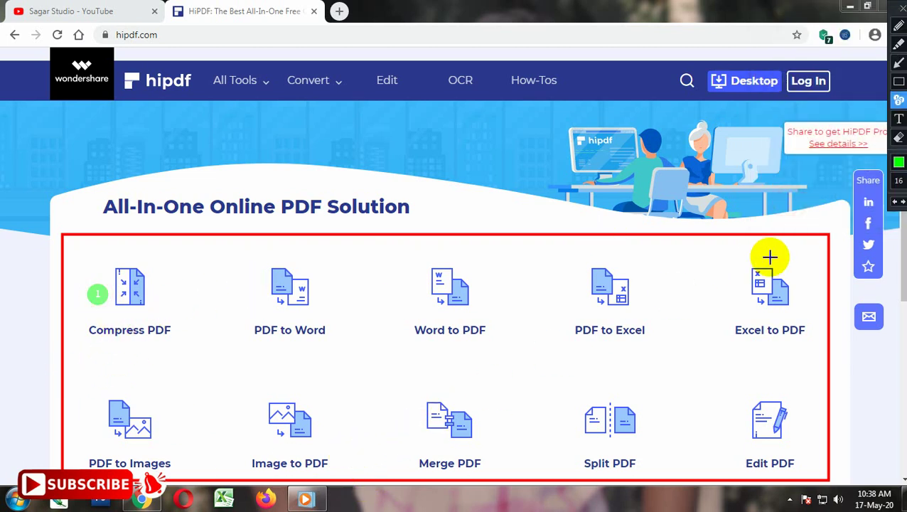
{"action": "left_click", "coordinate": [901, 184]}
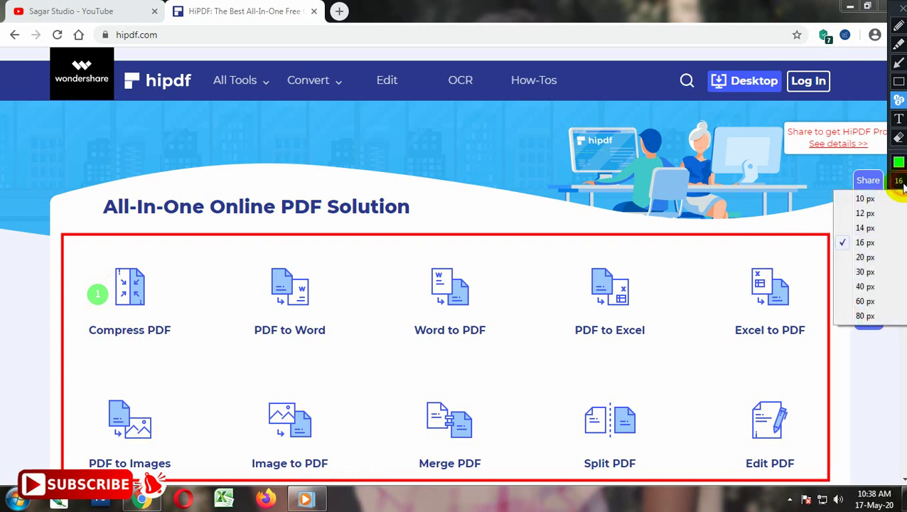
{"action": "left_click", "coordinate": [865, 273]}
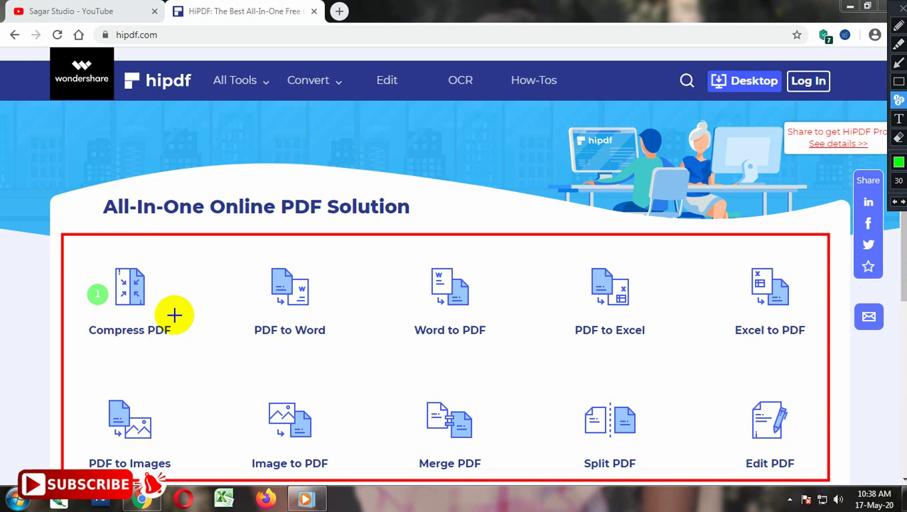
Step: Stamp markers 2–10 beside PDF to Word, Word to PDF, PDF to Excel, through Edit PDF
{"action": "left_click", "coordinate": [237, 282]}
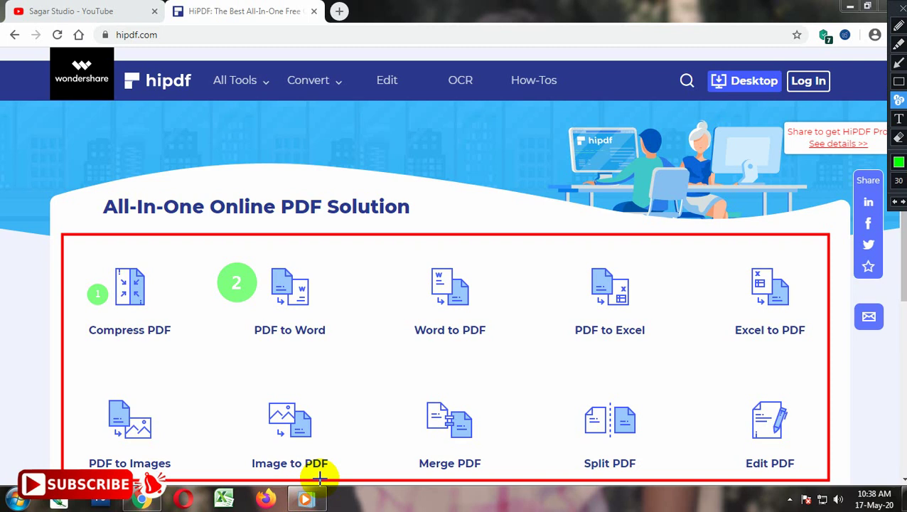
{"action": "left_click", "coordinate": [416, 293]}
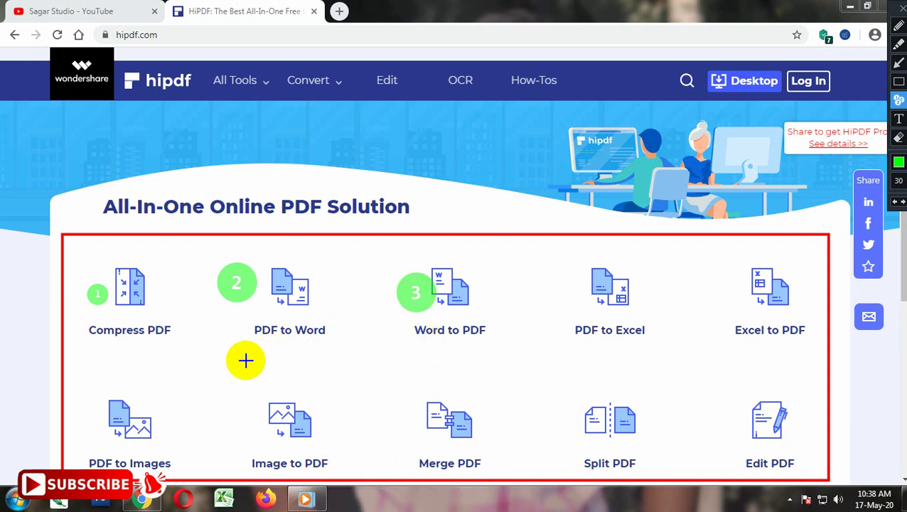
{"action": "left_click", "coordinate": [561, 287]}
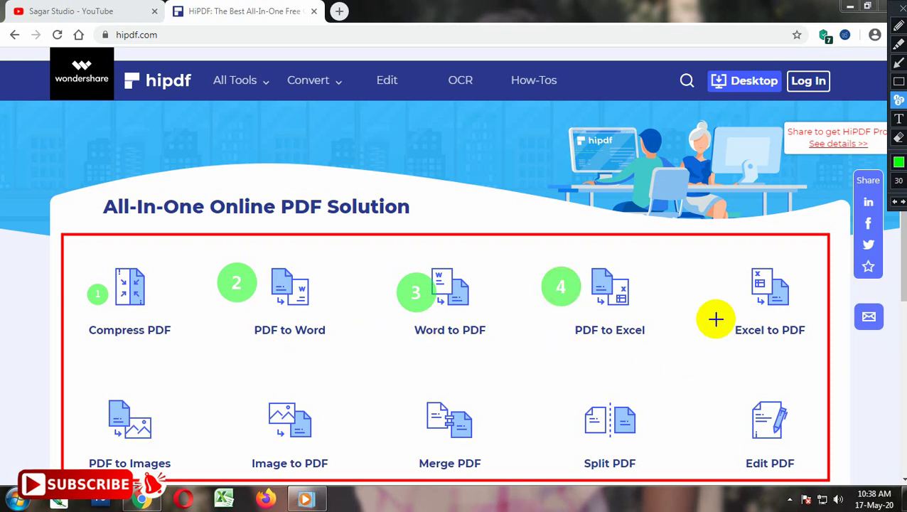
{"action": "left_click", "coordinate": [729, 285]}
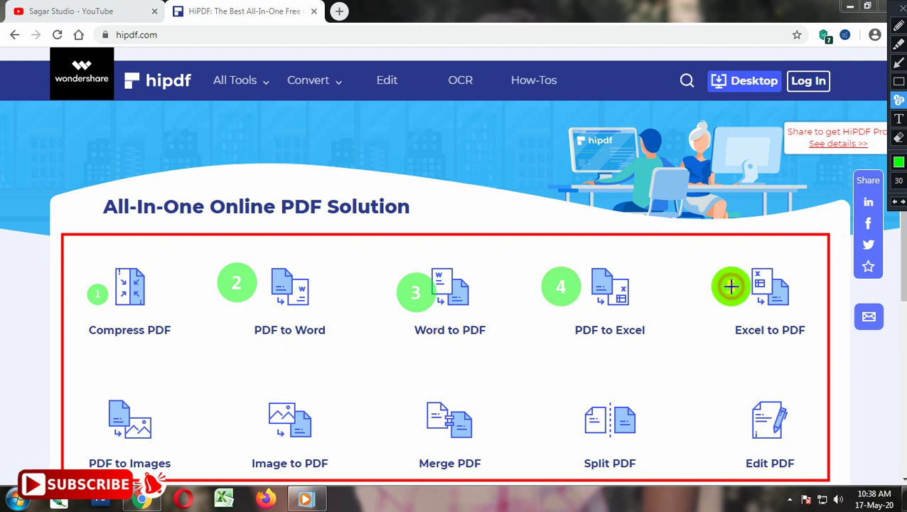
{"action": "left_click", "coordinate": [183, 412]}
{"action": "left_click", "coordinate": [345, 424]}
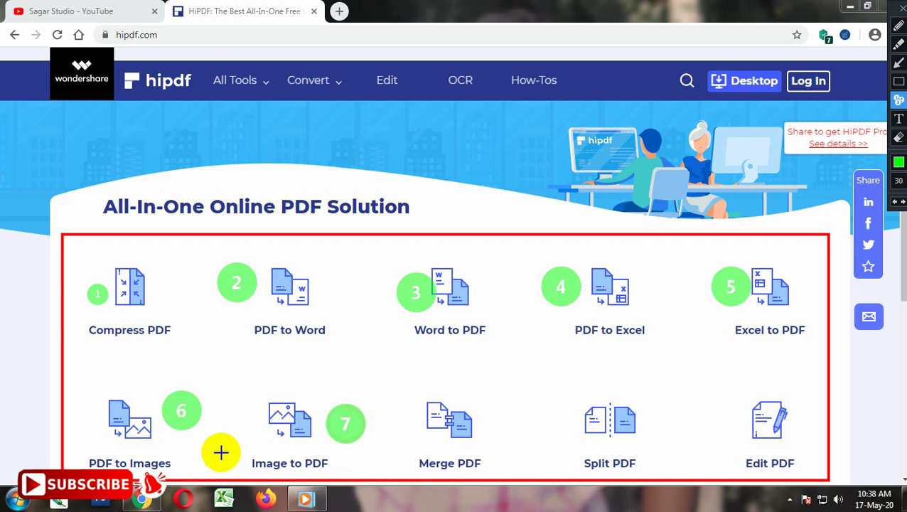
{"action": "left_click", "coordinate": [493, 413]}
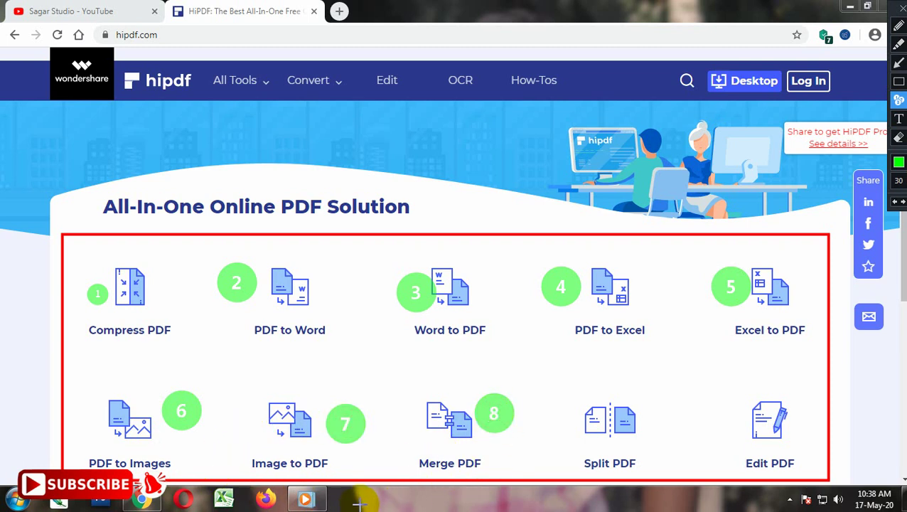
{"action": "left_click", "coordinate": [634, 395]}
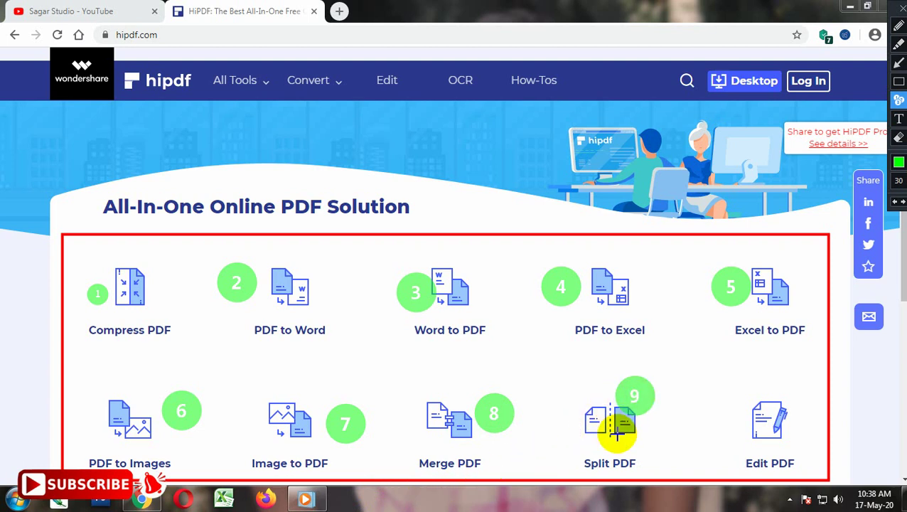
{"action": "left_click", "coordinate": [738, 414]}
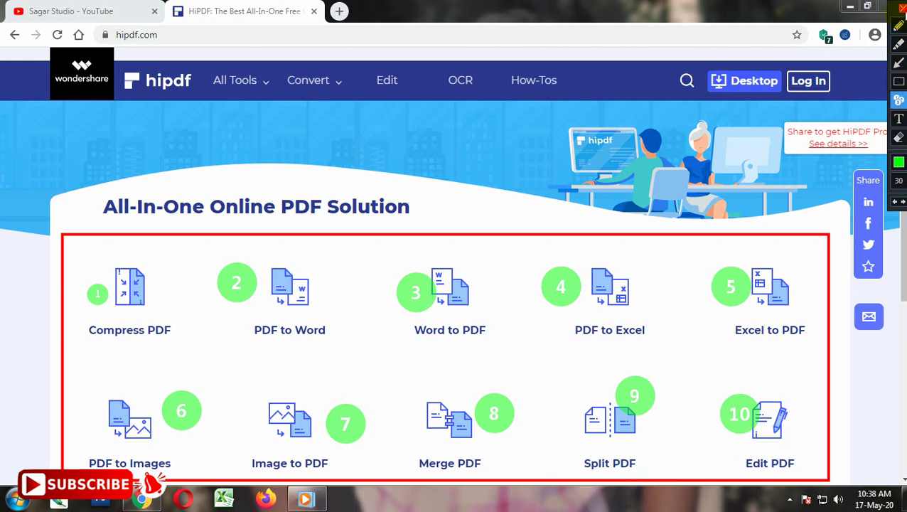
Step: Clear the annotations and open the PDF to Word converter, scrolling to its upload area
{"action": "left_click", "coordinate": [898, 8]}
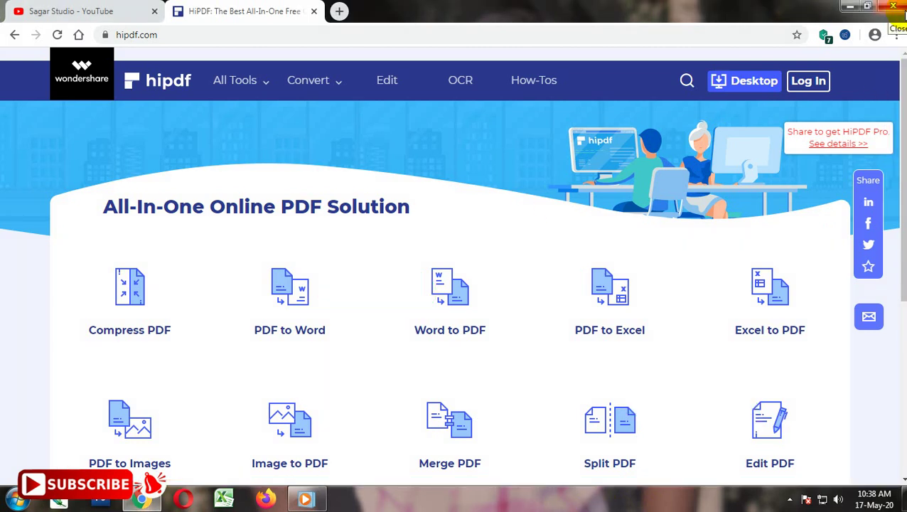
{"action": "left_click", "coordinate": [279, 301]}
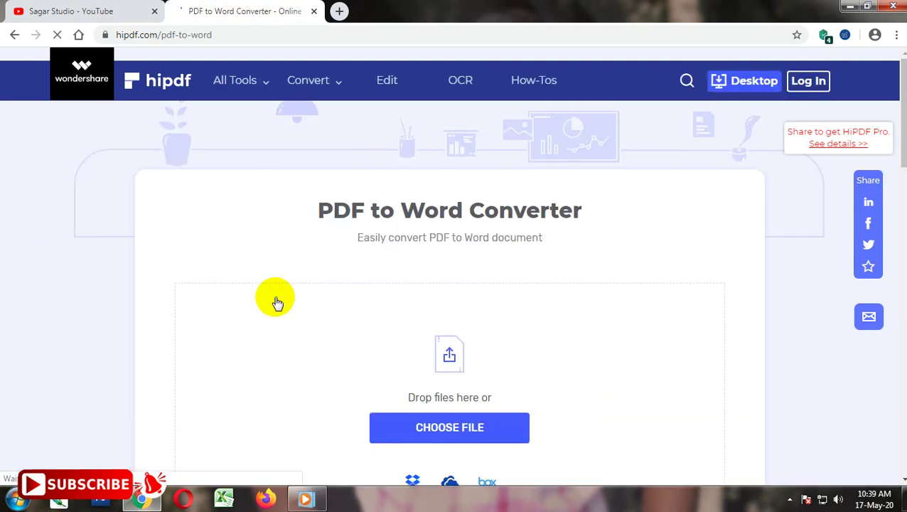
{"action": "scroll", "coordinate": [449, 334], "scroll_direction": "down", "scroll_amount": 2}
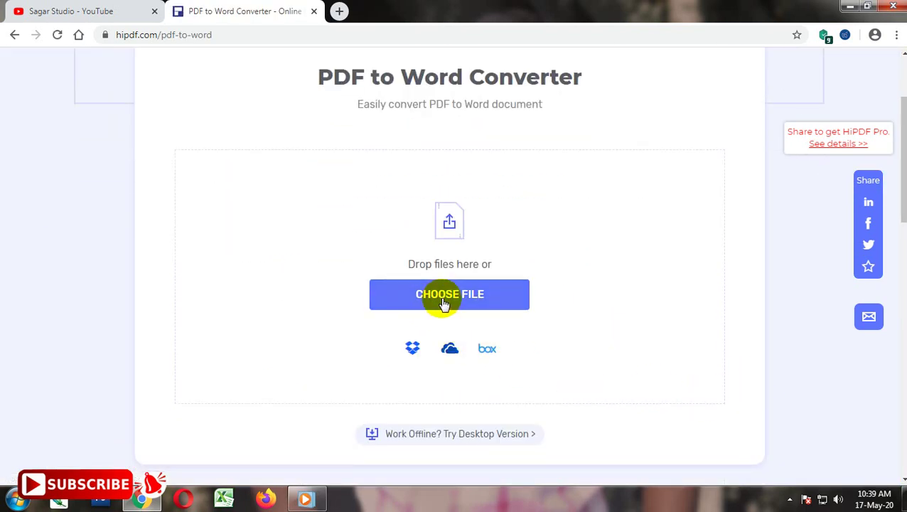
Step: Upload 'Application from MYCTC 2020' from the Desktop to the PDF to Word converter
{"action": "left_click", "coordinate": [443, 303]}
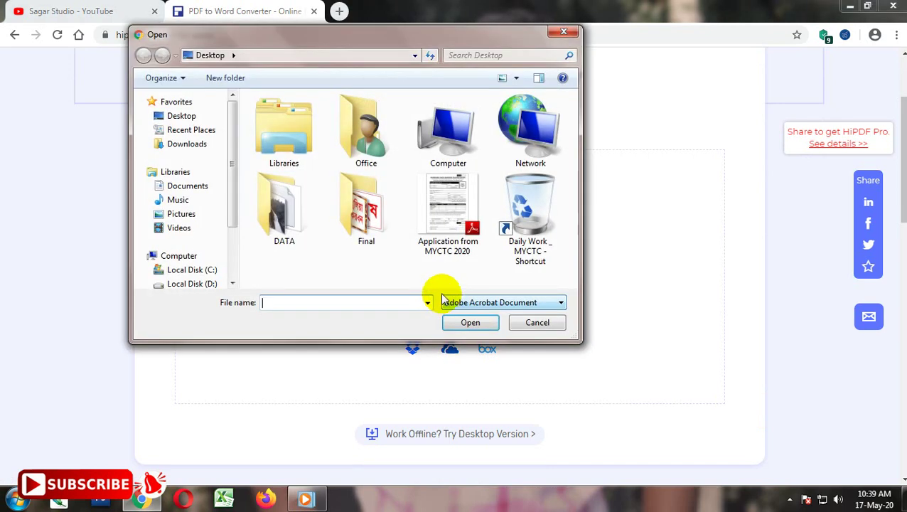
{"action": "left_click", "coordinate": [451, 235]}
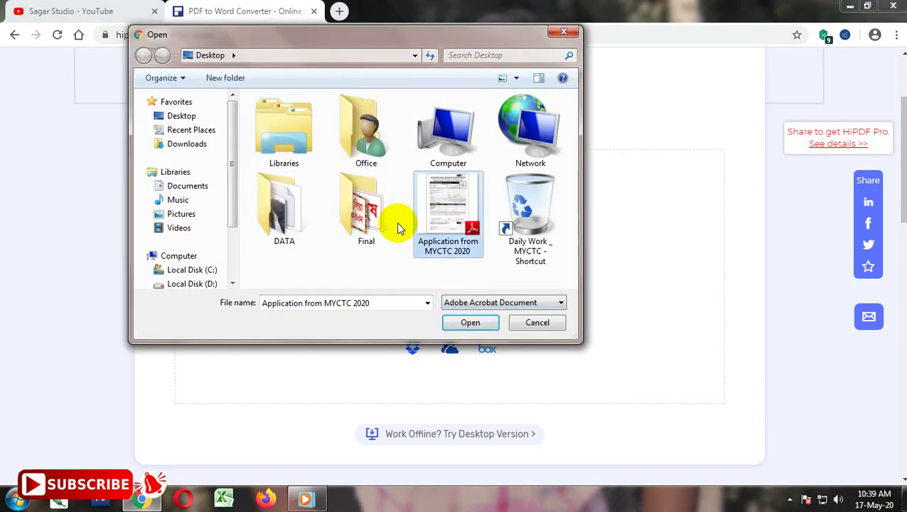
{"action": "left_click", "coordinate": [469, 322]}
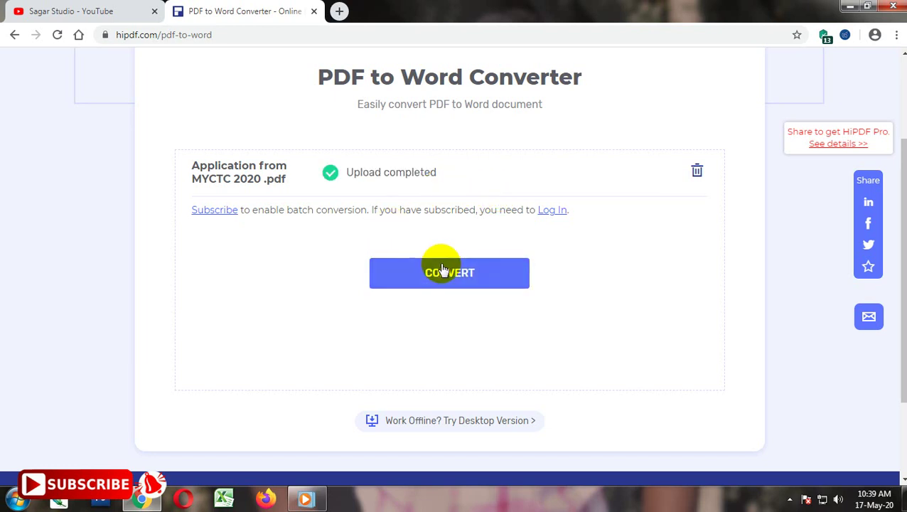
Step: Convert the application PDF to Word, download the result, and show it in its folder
{"action": "left_click", "coordinate": [463, 276]}
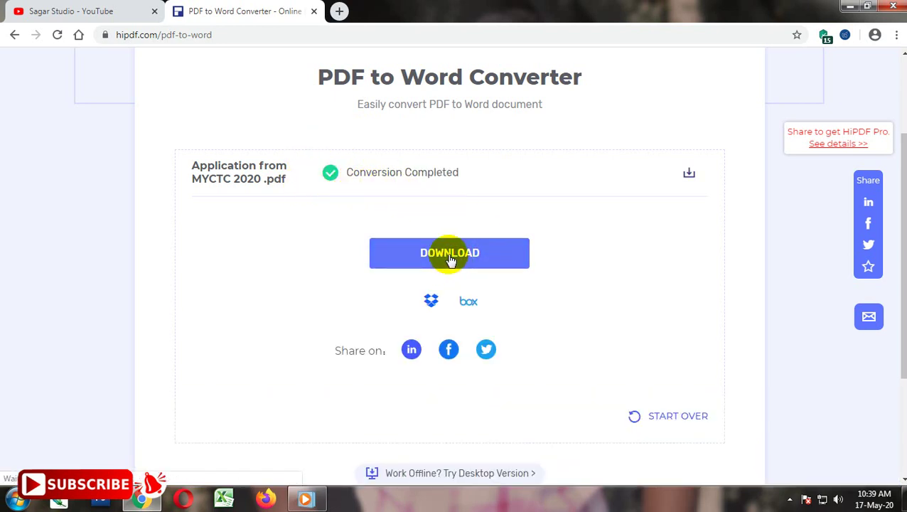
{"action": "left_click", "coordinate": [453, 256]}
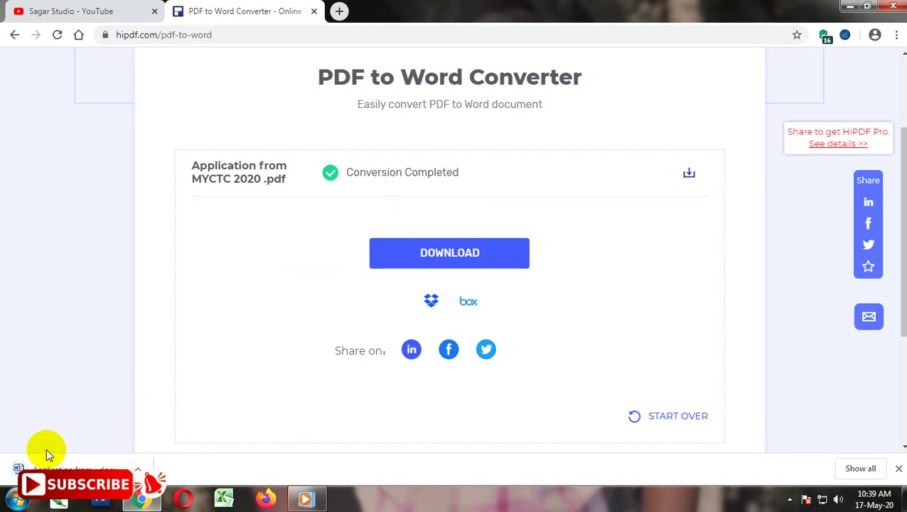
{"action": "left_click", "coordinate": [132, 469]}
{"action": "left_click", "coordinate": [183, 422]}
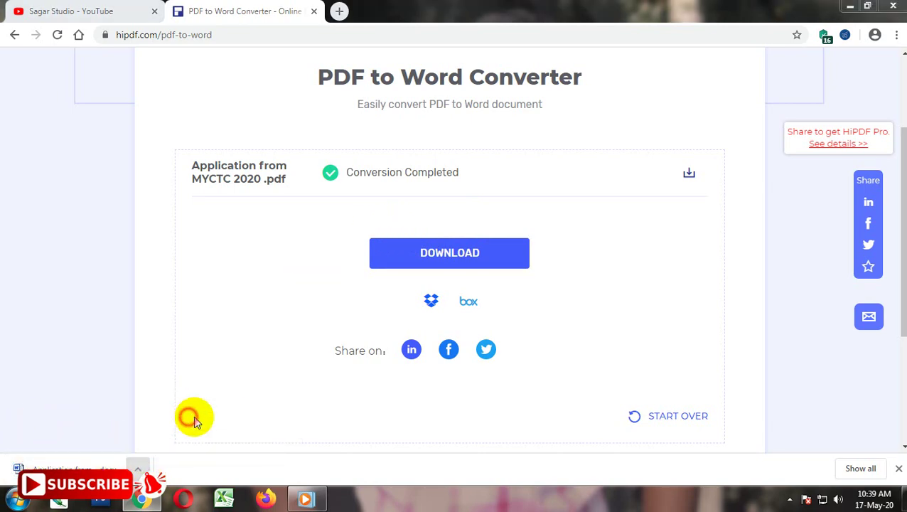
Step: Open the converted 'Application from MYCTC 2020' in Word, scroll through its layout, then close it
{"action": "double_click", "coordinate": [327, 117]}
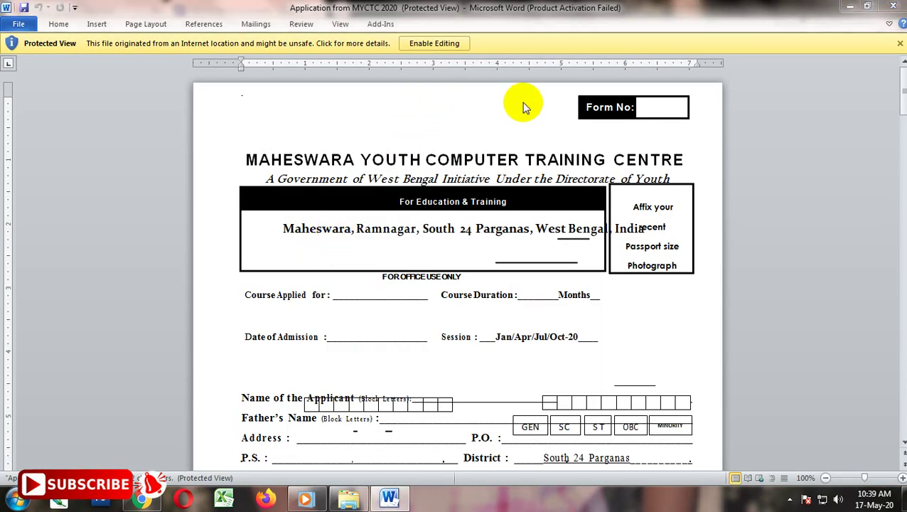
{"action": "left_click", "coordinate": [606, 101]}
{"action": "scroll", "coordinate": [366, 180], "scroll_direction": "down", "scroll_amount": 5}
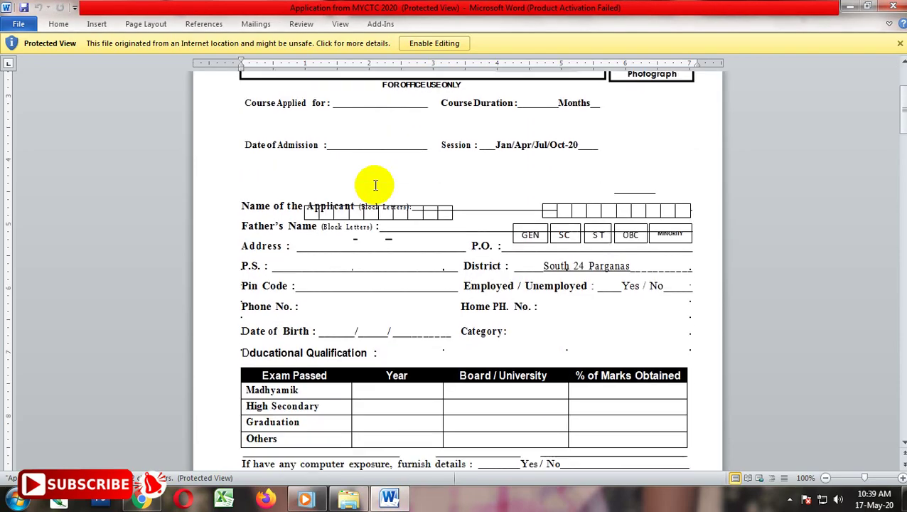
{"action": "scroll", "coordinate": [374, 184], "scroll_direction": "down", "scroll_amount": 3}
{"action": "scroll", "coordinate": [375, 184], "scroll_direction": "down", "scroll_amount": 3}
{"action": "scroll", "coordinate": [375, 184], "scroll_direction": "up", "scroll_amount": 10}
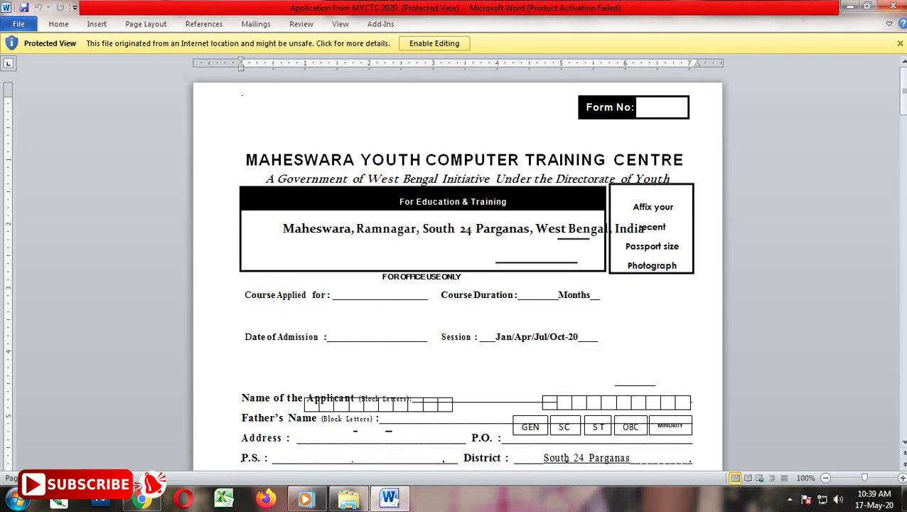
{"action": "left_click", "coordinate": [893, 6]}
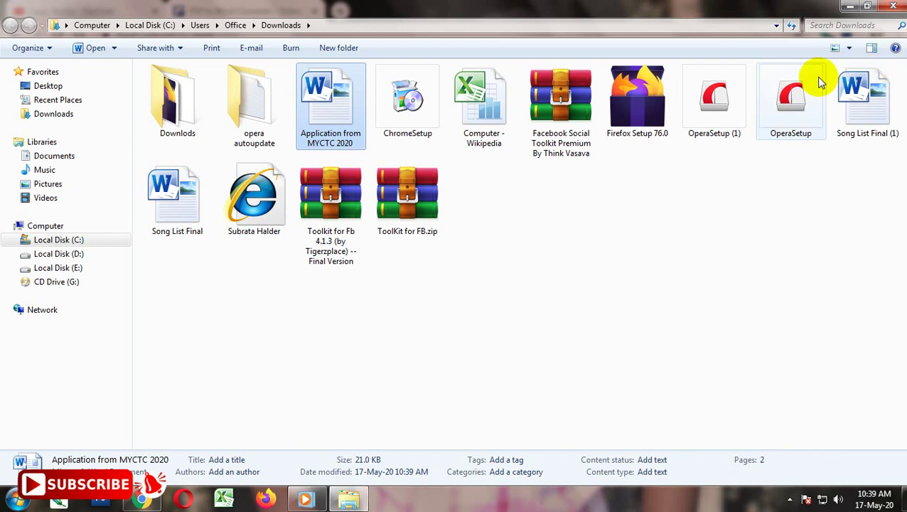
Step: Minimize the Downloads folder and scroll Chrome back up to the HiPDF tool grid
{"action": "left_click", "coordinate": [850, 6]}
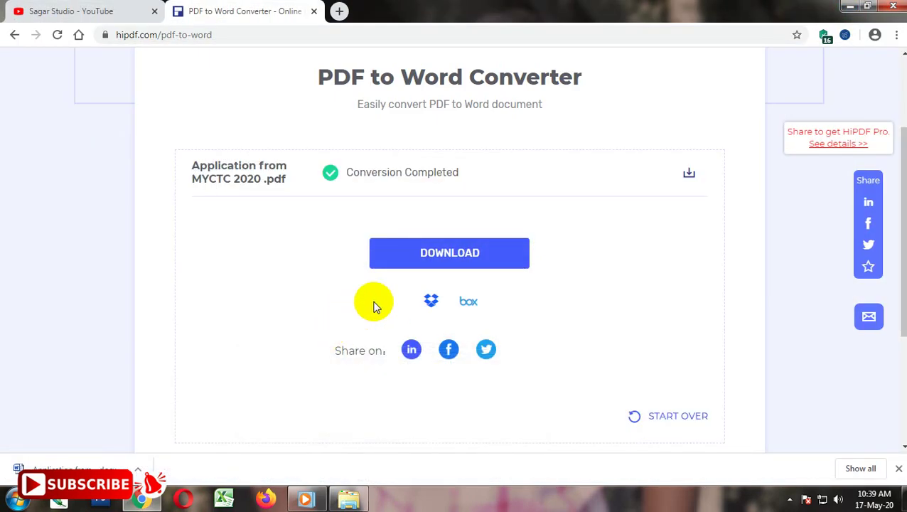
{"action": "scroll", "coordinate": [376, 305], "scroll_direction": "up", "scroll_amount": 3}
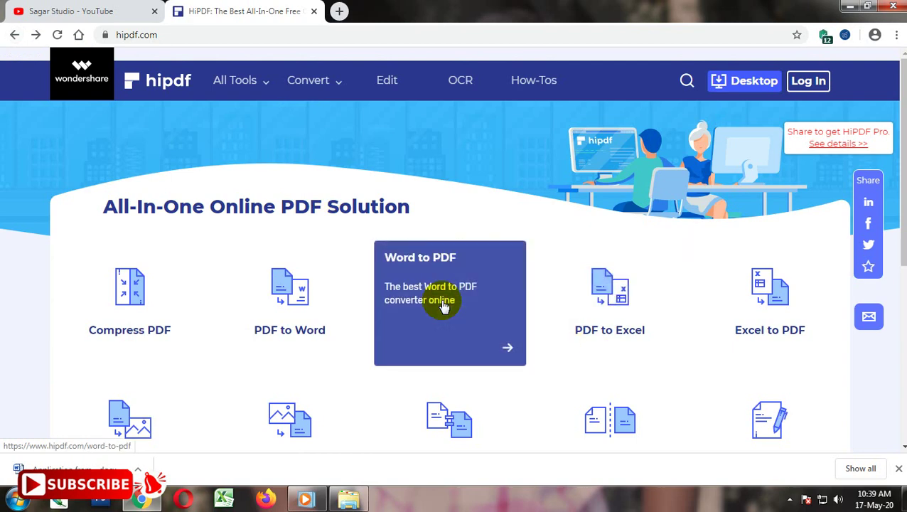
Step: Open Word to PDF and upload the FFROM Word file, triggering the 2-task usage-limit notice
{"action": "left_click", "coordinate": [442, 304]}
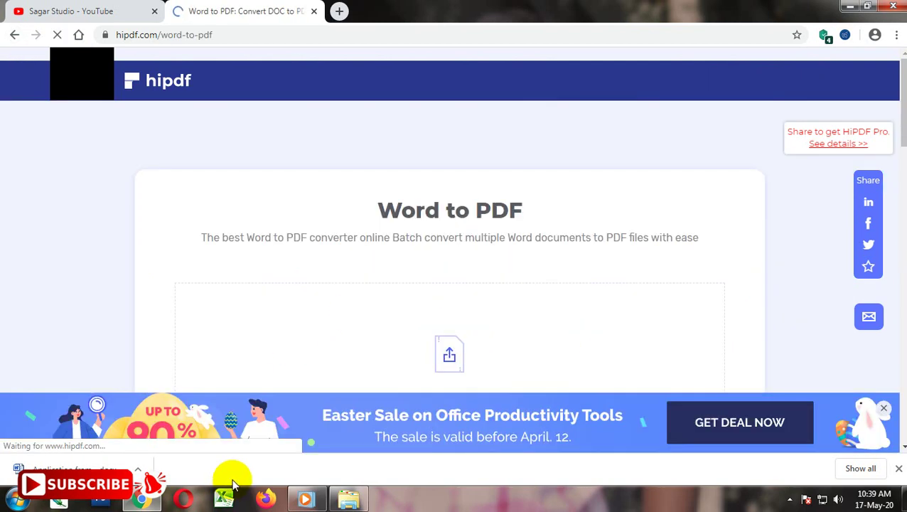
{"action": "left_click", "coordinate": [464, 429]}
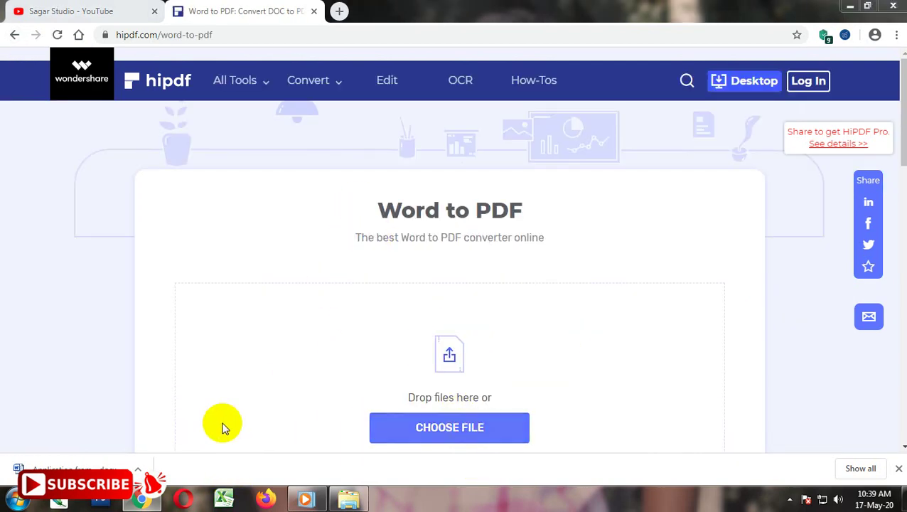
{"action": "left_click", "coordinate": [540, 206]}
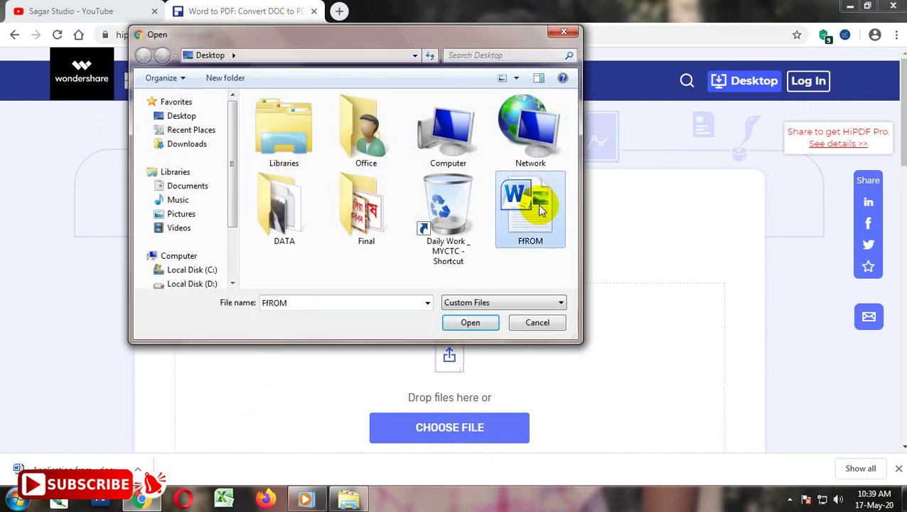
{"action": "left_click", "coordinate": [470, 322]}
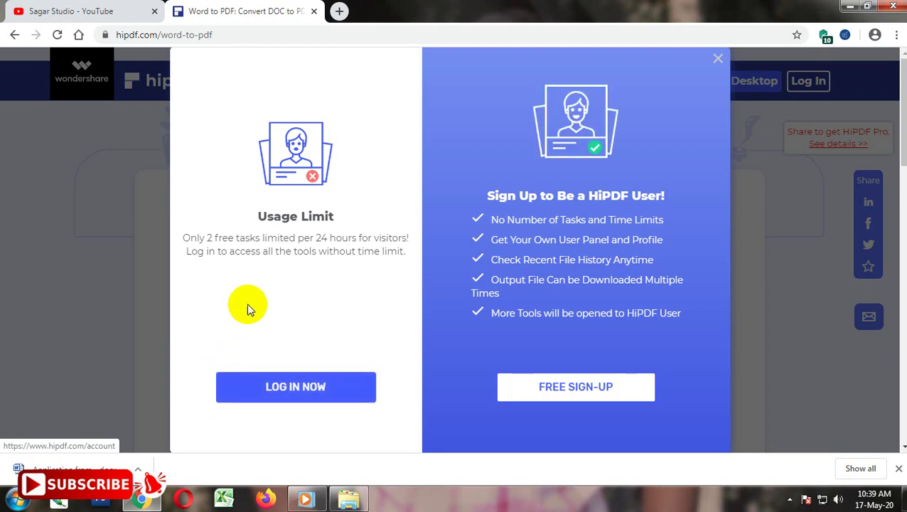
Step: Close the Usage Limit notice with its 24-hour countdown to reveal the Word to PDF upload area
{"action": "left_click", "coordinate": [718, 58]}
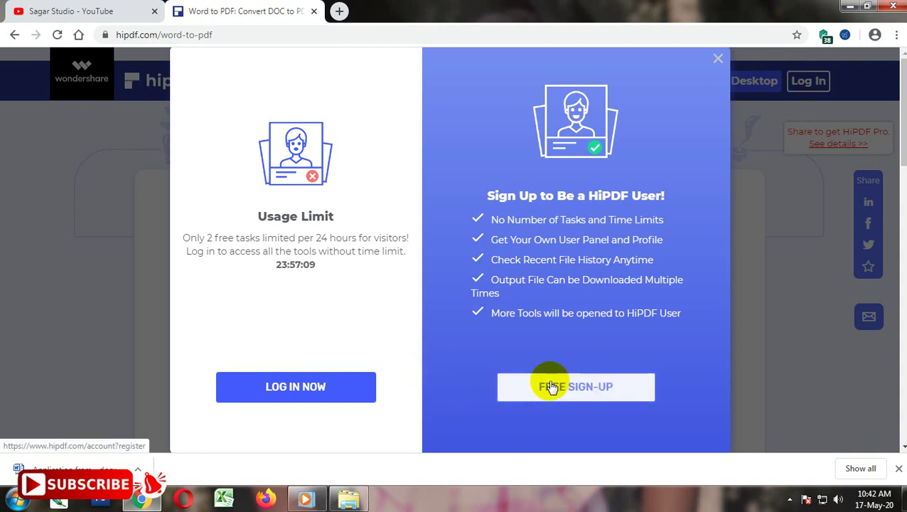
{"action": "left_click", "coordinate": [719, 59]}
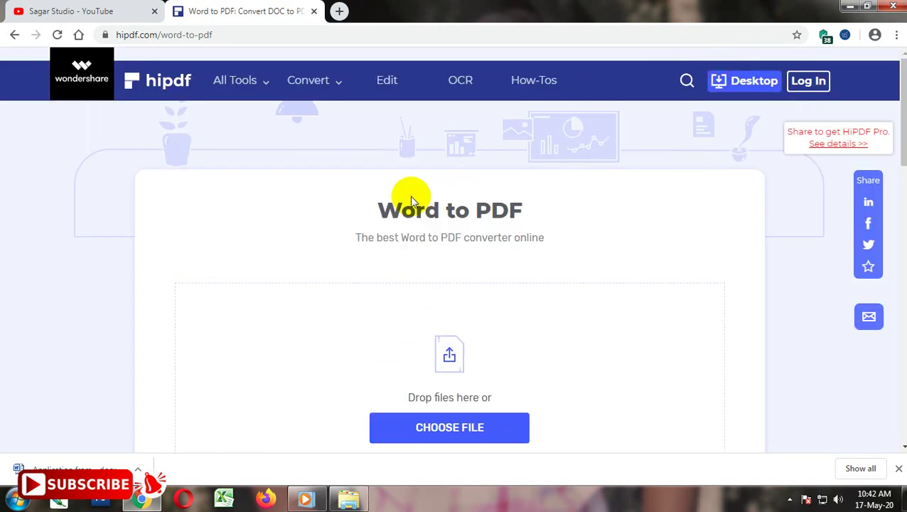
Step: Return to the HiPDF home page, browse the tool cards, then move to the YouTube channel tab
{"action": "left_click", "coordinate": [15, 34]}
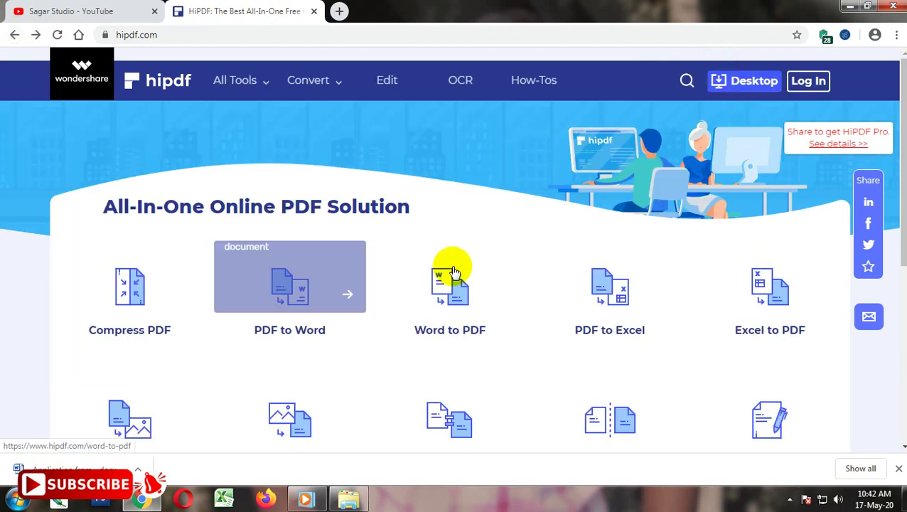
{"action": "scroll", "coordinate": [409, 363], "scroll_direction": "down", "scroll_amount": 2}
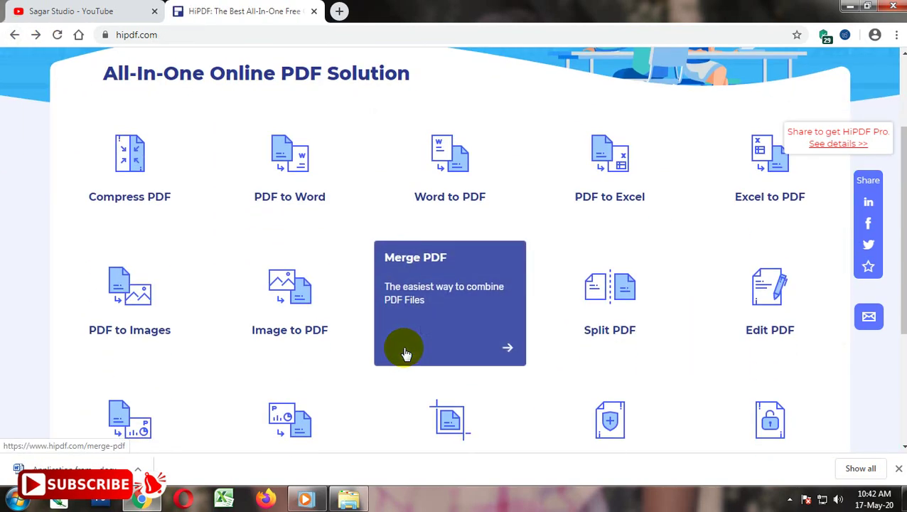
{"action": "scroll", "coordinate": [337, 348], "scroll_direction": "up", "scroll_amount": 2}
{"action": "scroll", "coordinate": [332, 334], "scroll_direction": "down", "scroll_amount": 1}
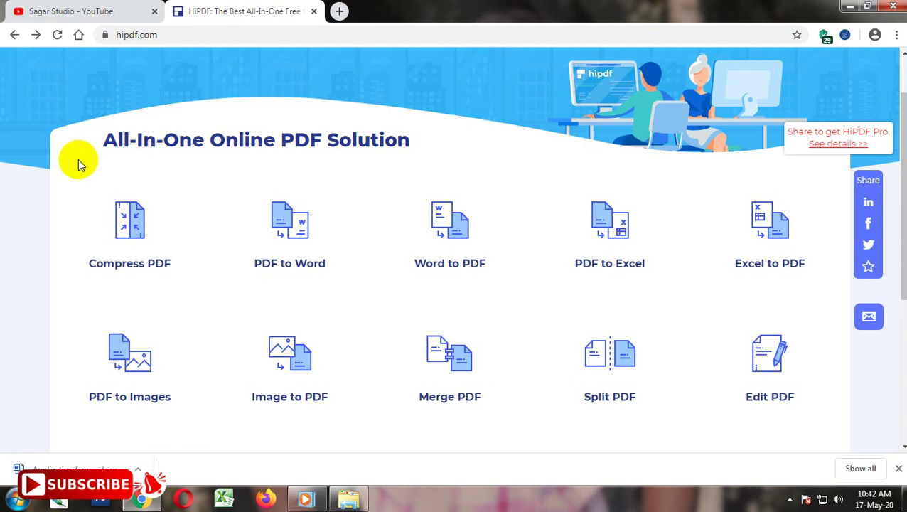
{"action": "left_click", "coordinate": [91, 11]}
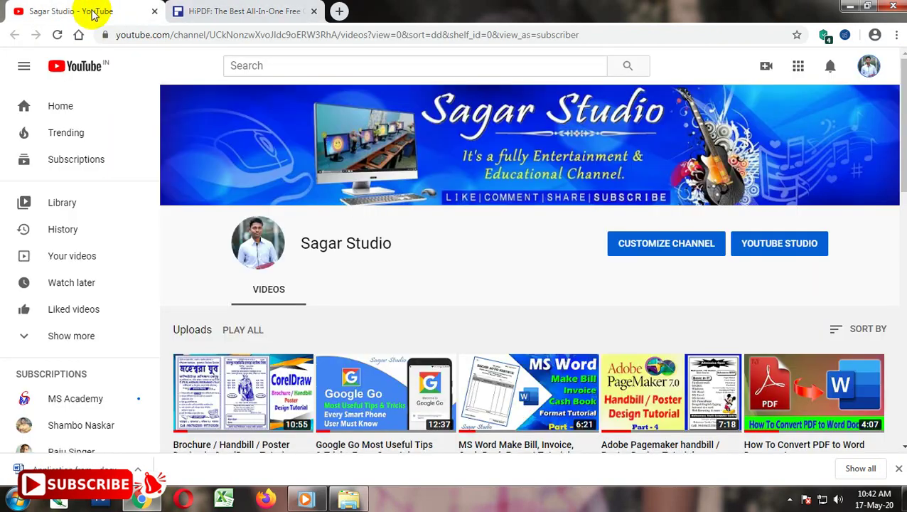